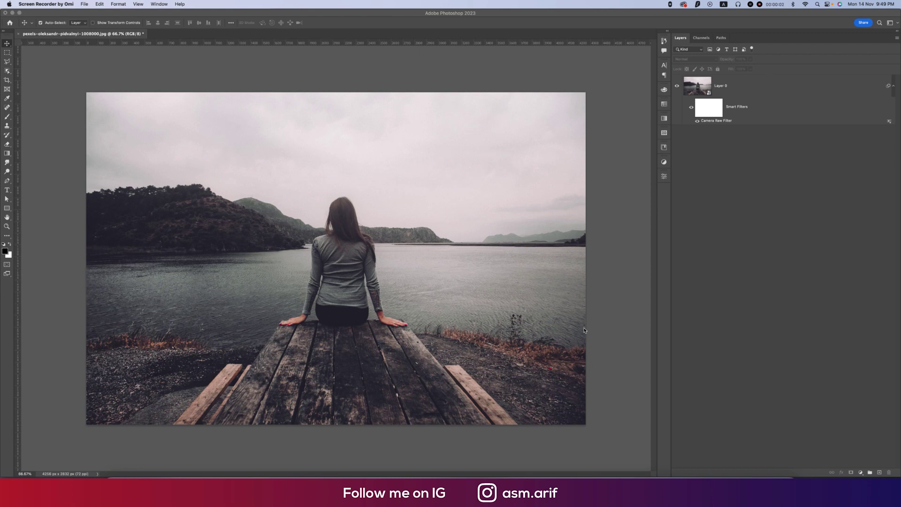
Compare the old Camera Raw grade off and on, then open the lakeside dock photo.
click(698, 121)
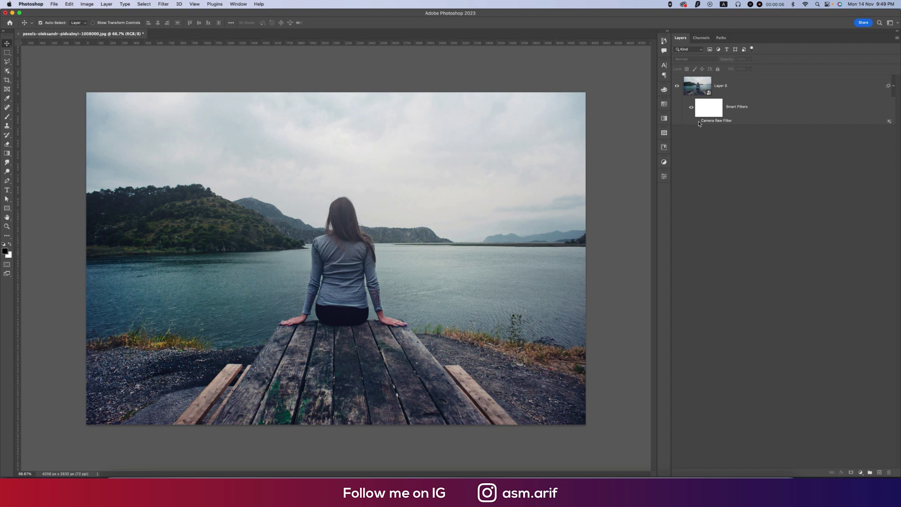
click(698, 122)
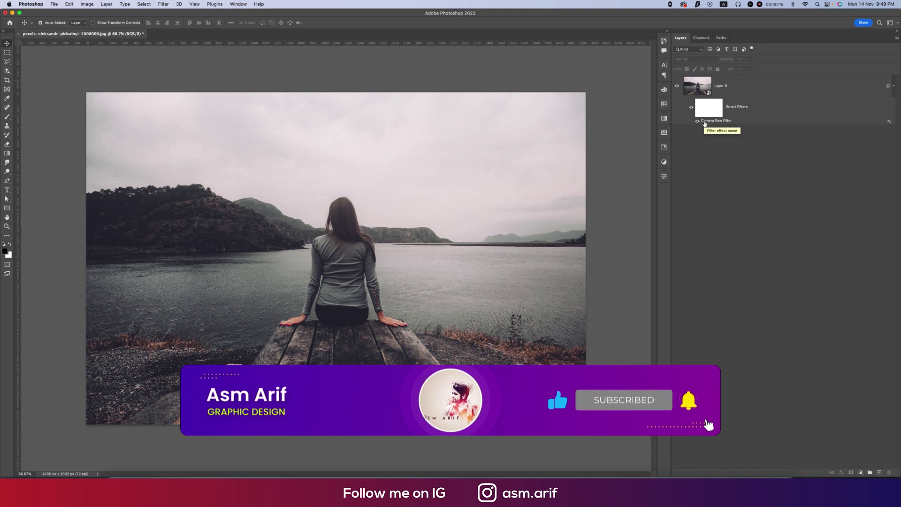
click(53, 4)
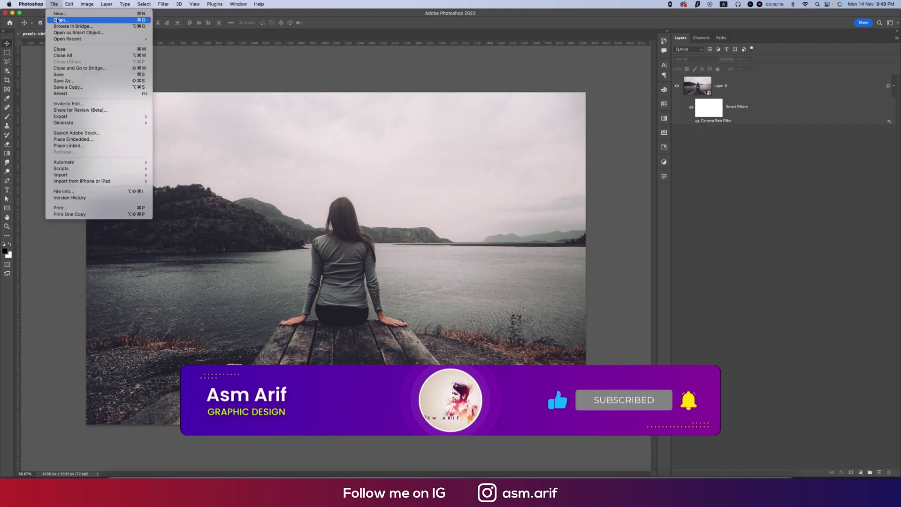
click(362, 117)
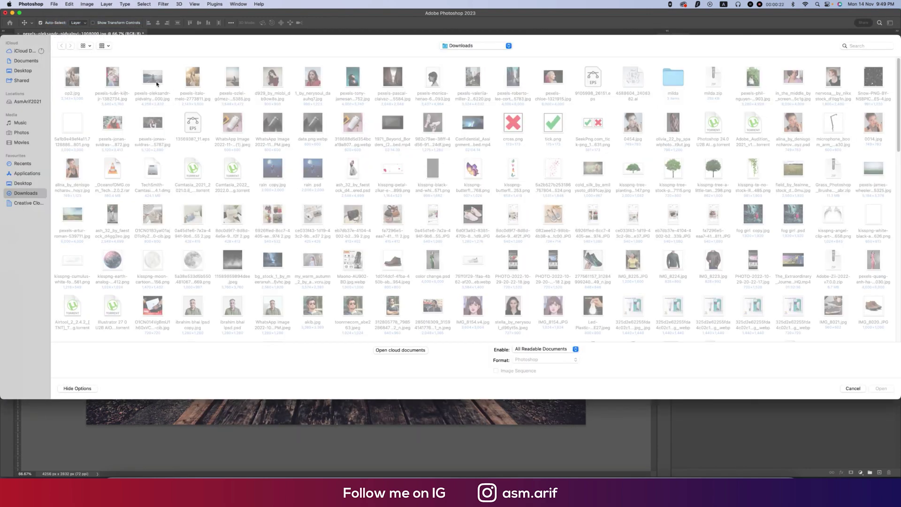
click(157, 83)
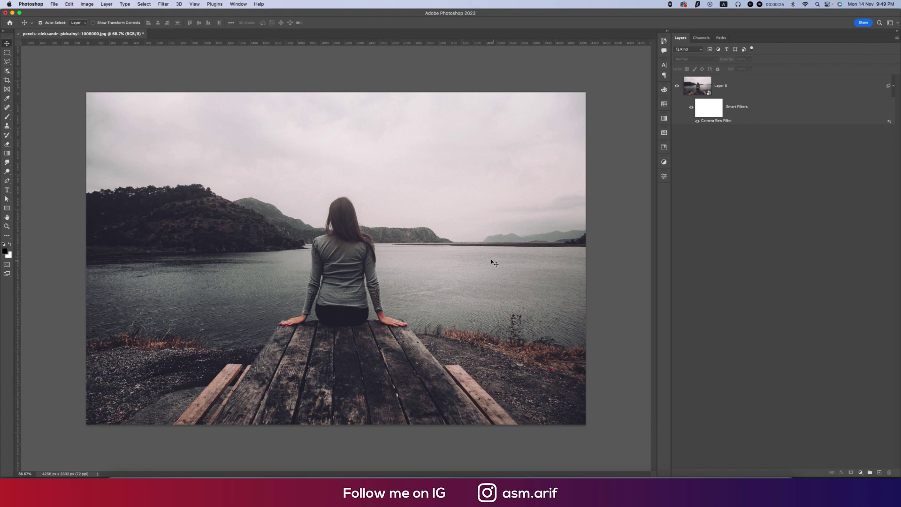
Hide the Camera Raw smart filter on Layer 0 and rasterize the layer.
click(718, 112)
click(692, 107)
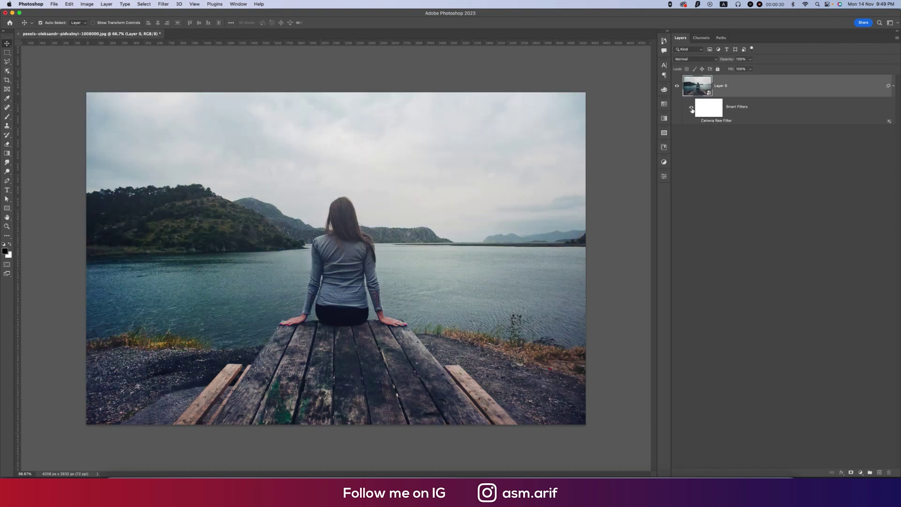
right_click(737, 86)
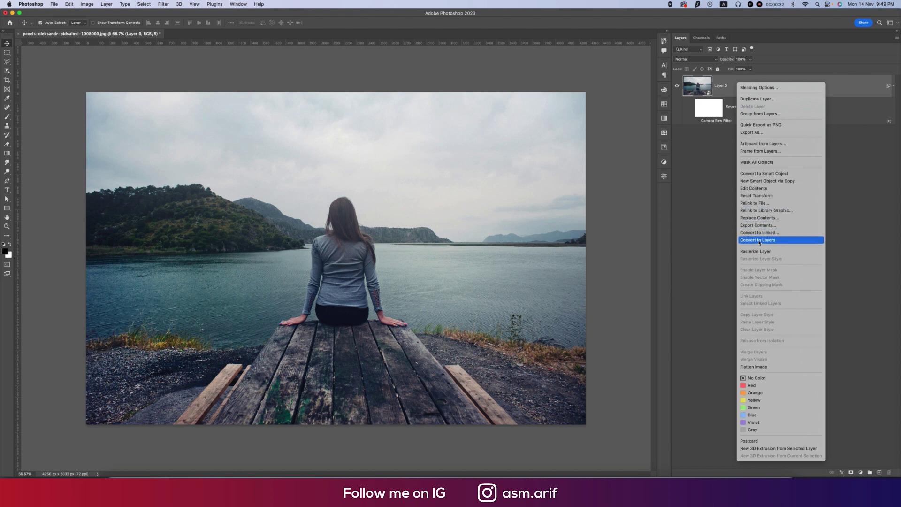
click(775, 251)
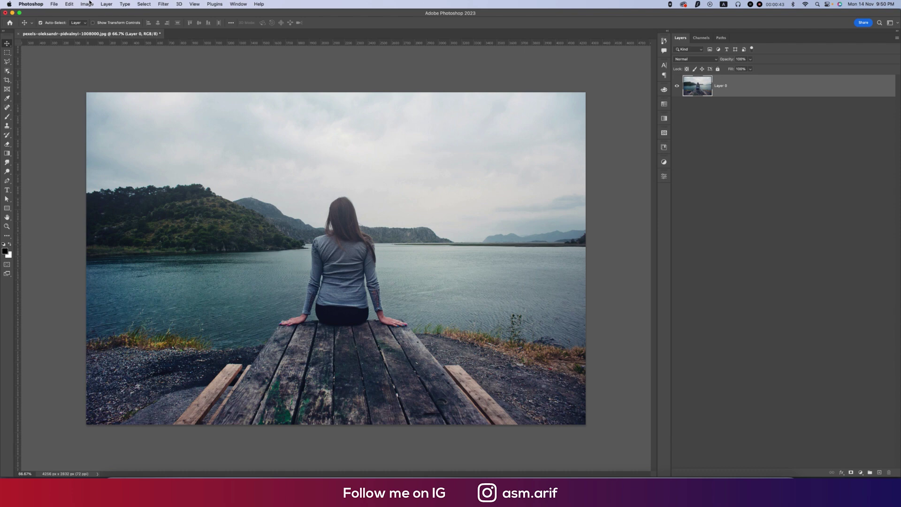
Load the dark cinematic.xmp settings into the Camera Raw Filter on the dock photo.
click(164, 5)
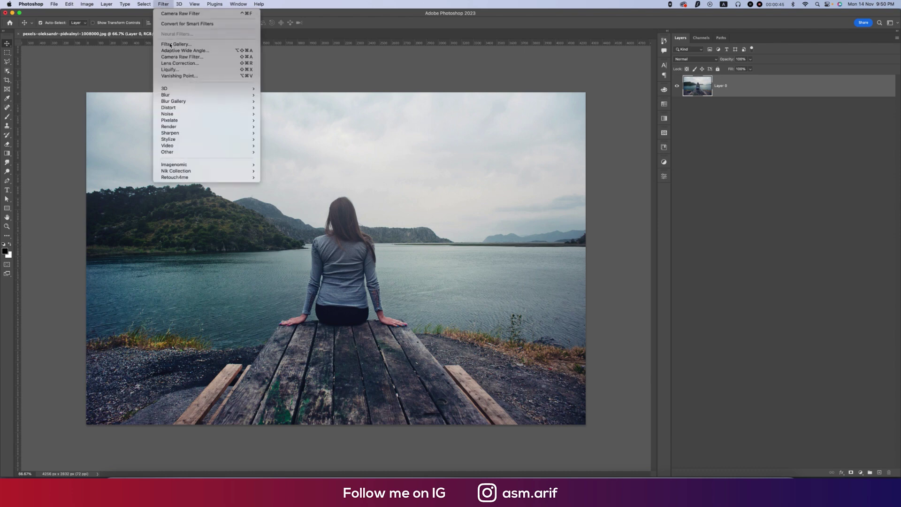
click(180, 57)
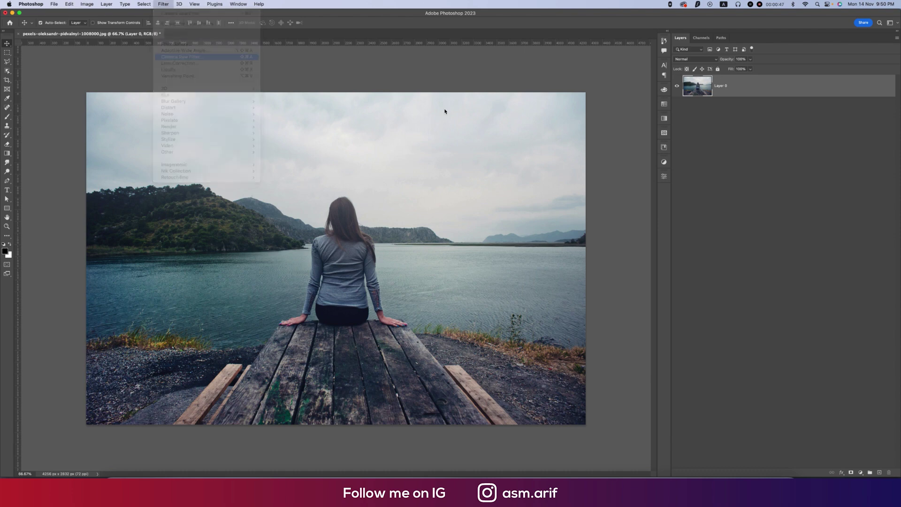
click(827, 99)
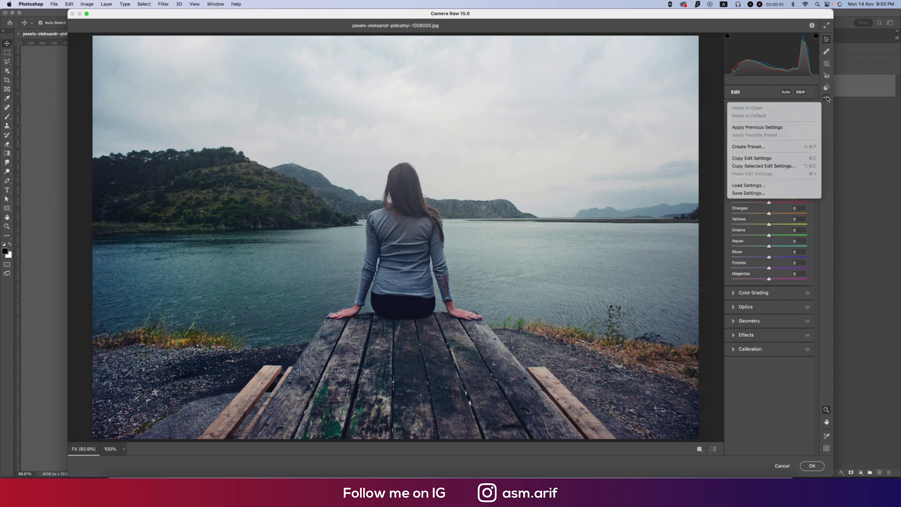
click(749, 185)
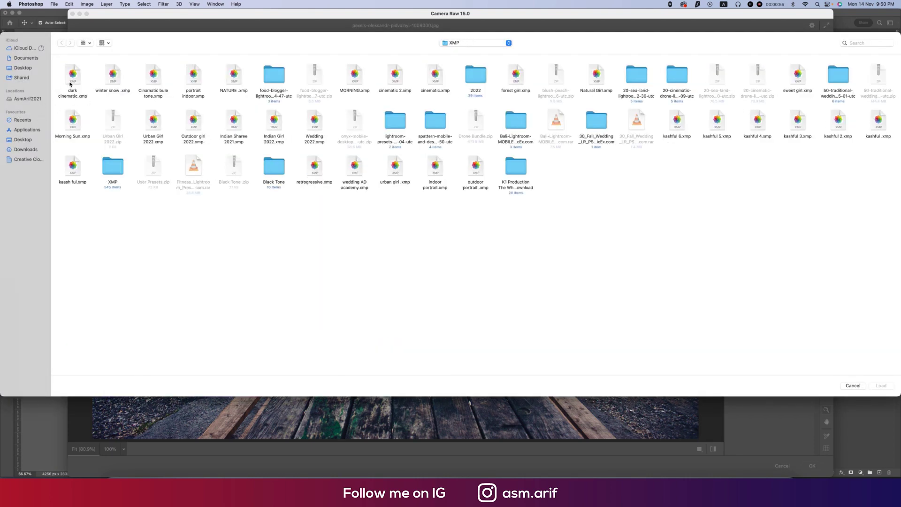
click(71, 79)
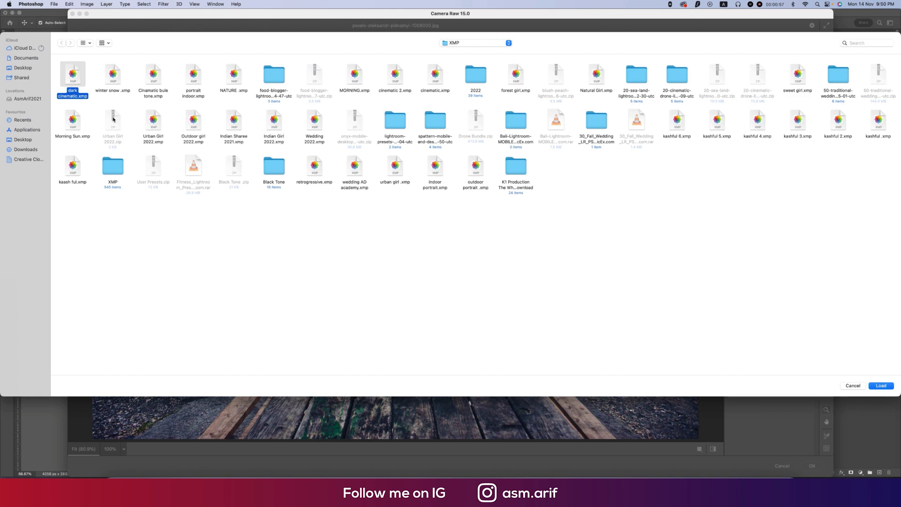
click(881, 386)
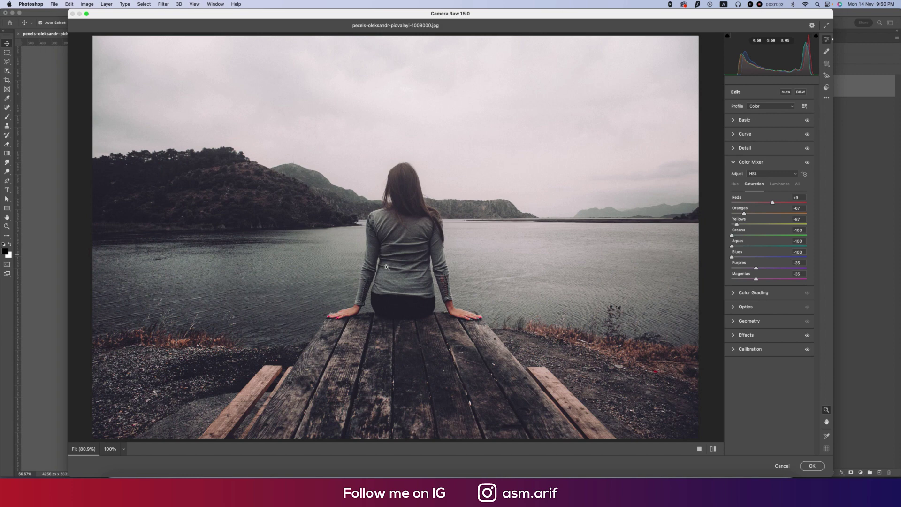
click(736, 162)
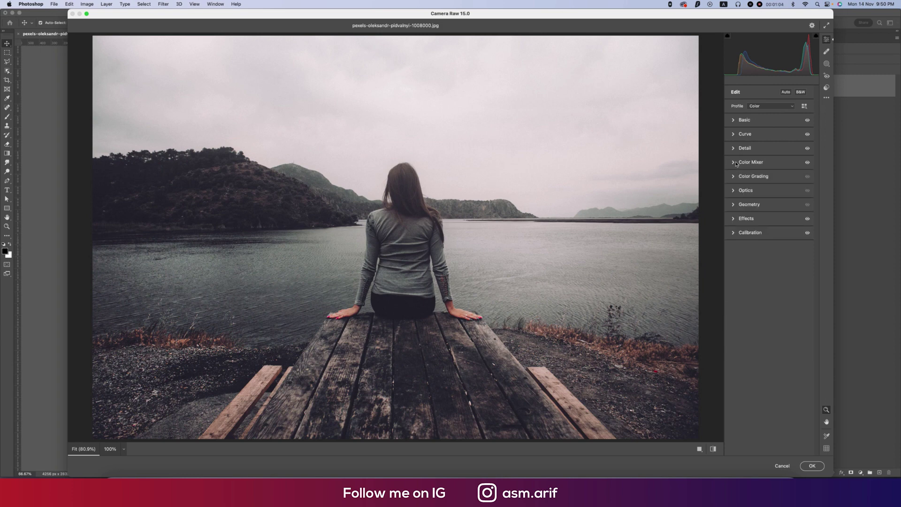
click(734, 121)
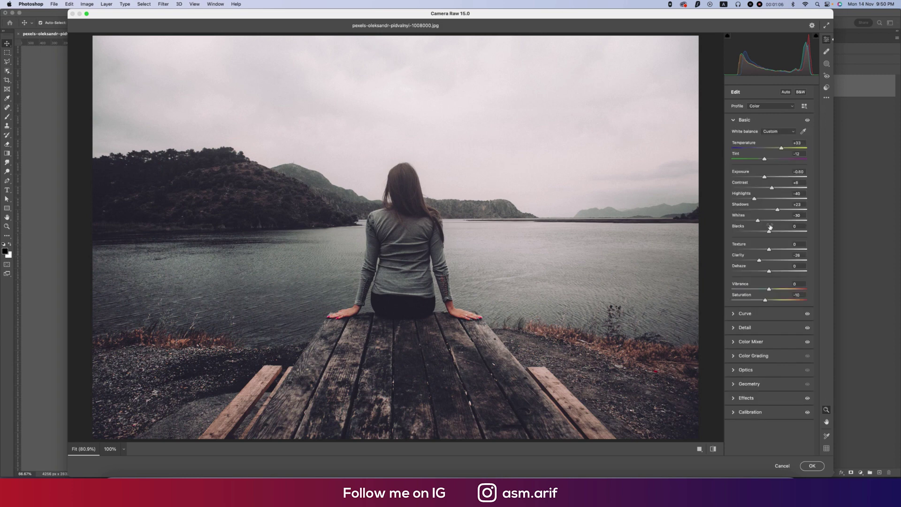
click(798, 144)
click(798, 154)
click(804, 172)
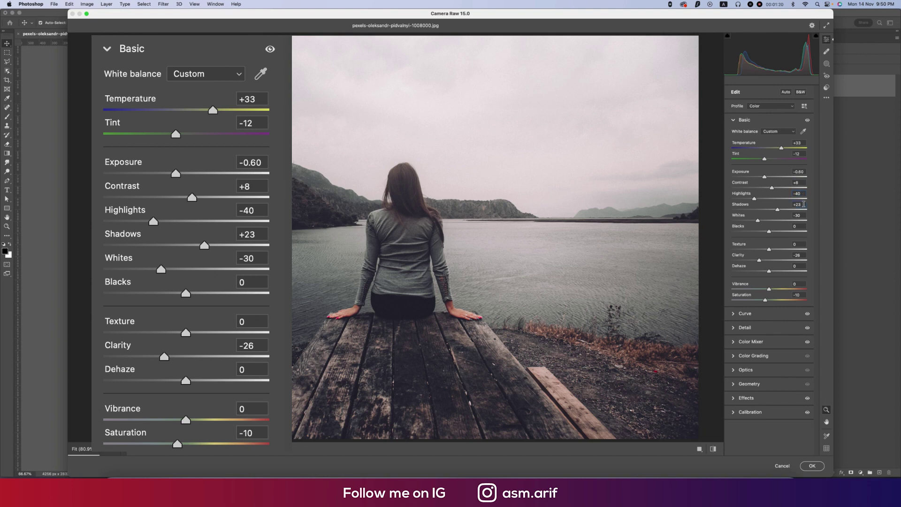
click(798, 215)
click(802, 256)
click(803, 295)
text(-10)
click(733, 120)
Show the Point Curve and view the red, green and blue channel curves in turn.
click(734, 135)
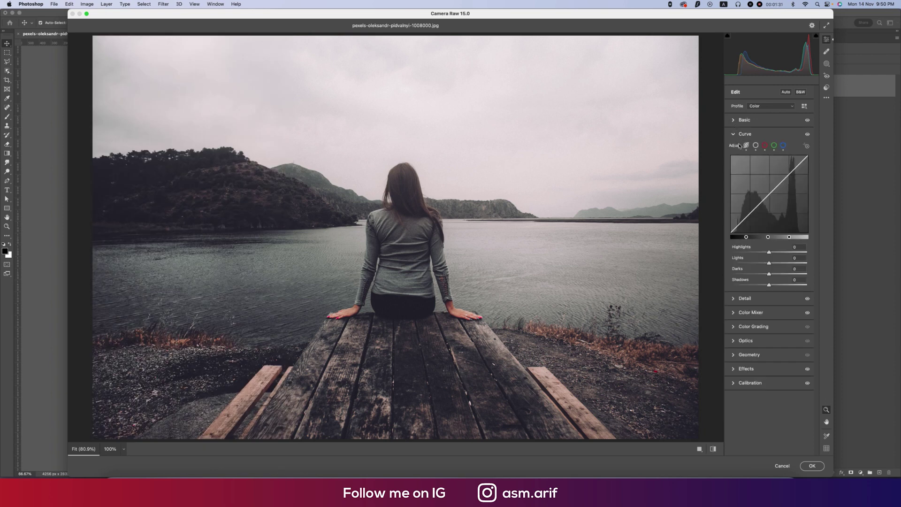
click(756, 145)
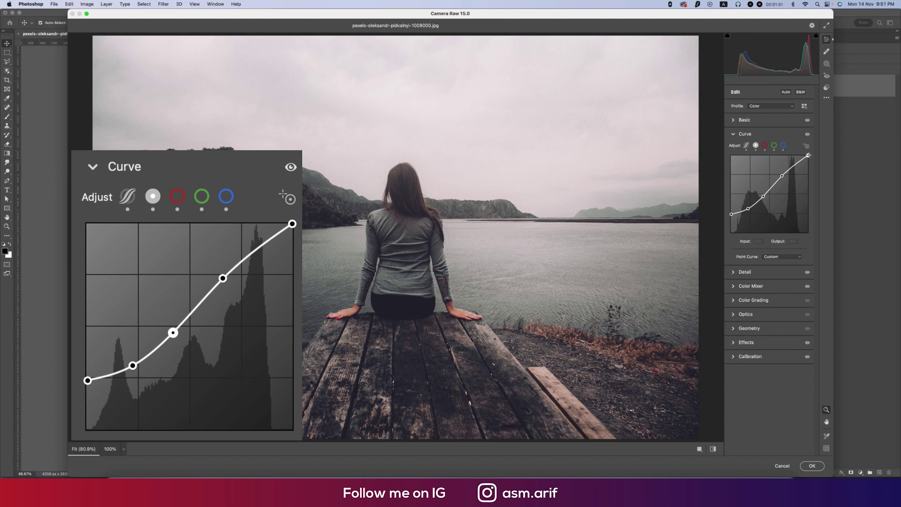
click(765, 146)
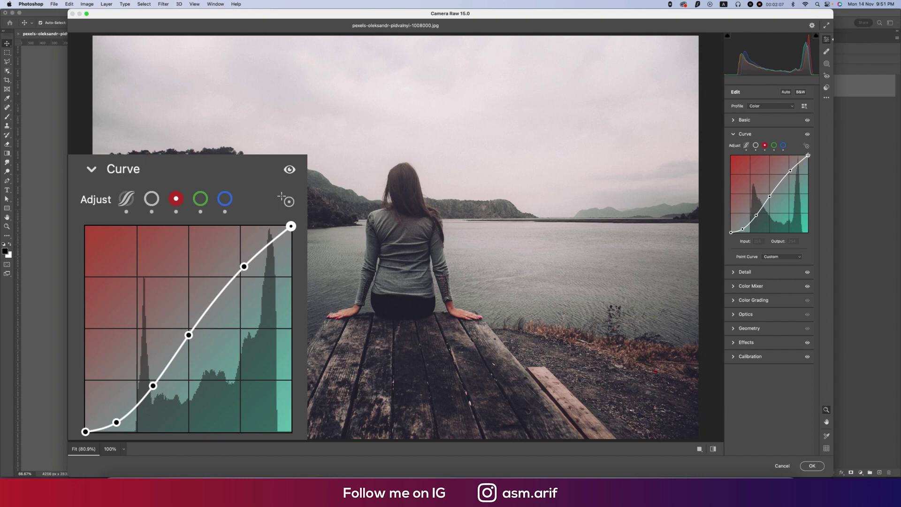
click(774, 145)
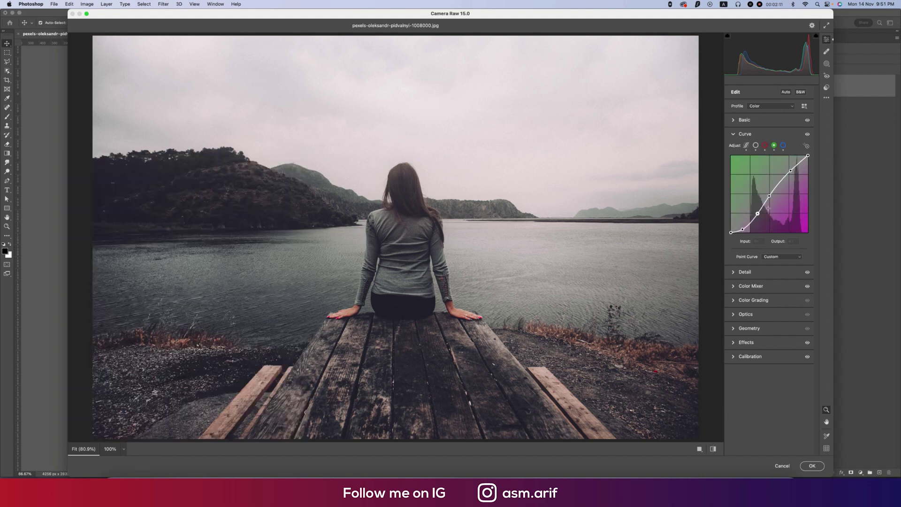
click(783, 146)
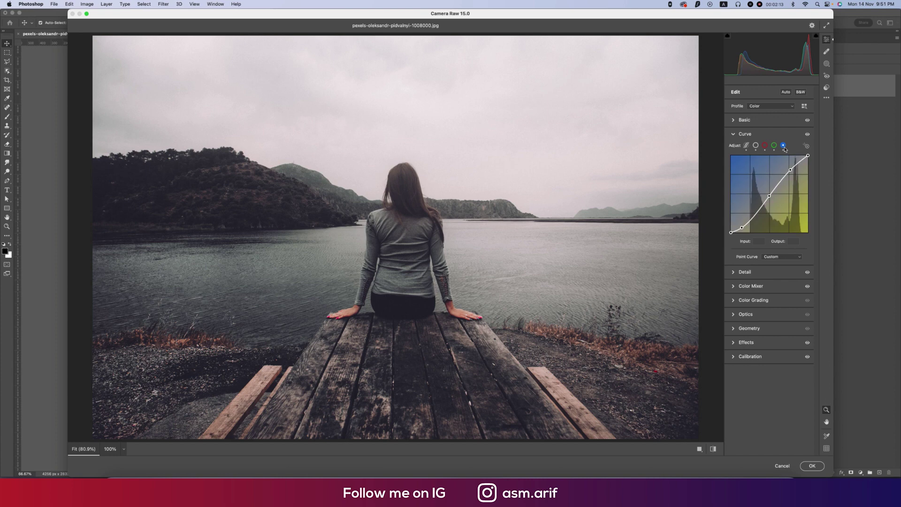
Expand the Color Mixer and review its Hue, Saturation and Luminance tabs.
click(736, 136)
click(733, 149)
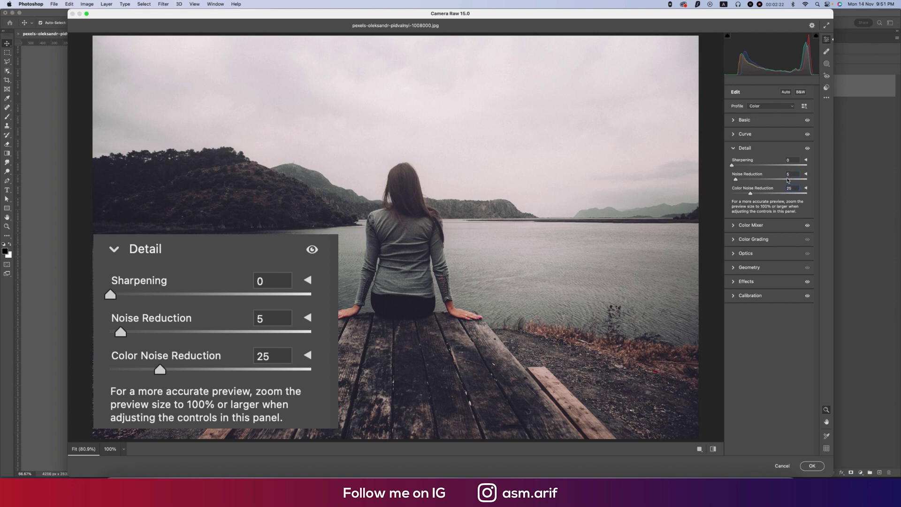
click(737, 148)
click(738, 163)
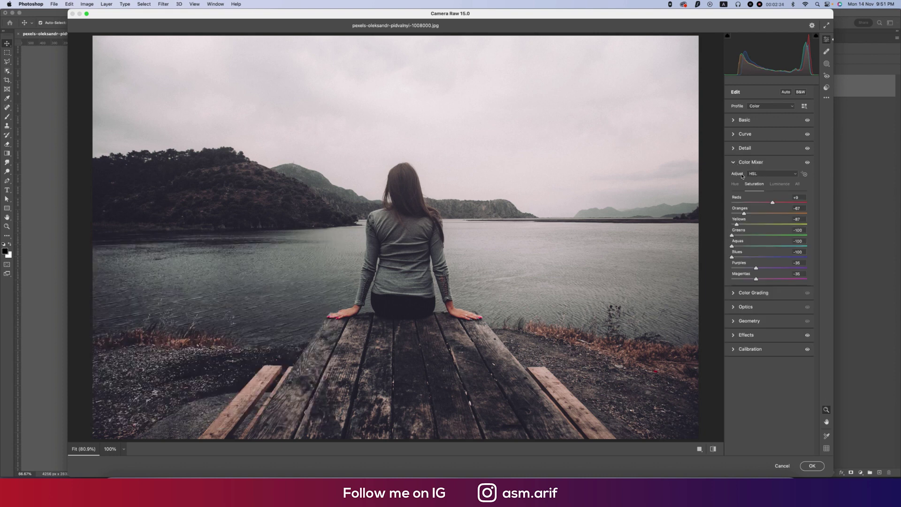
click(736, 184)
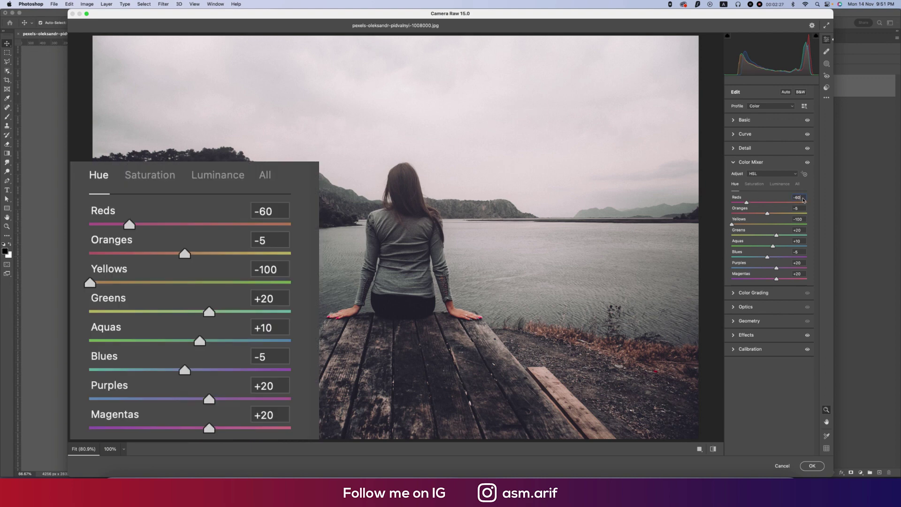
click(753, 185)
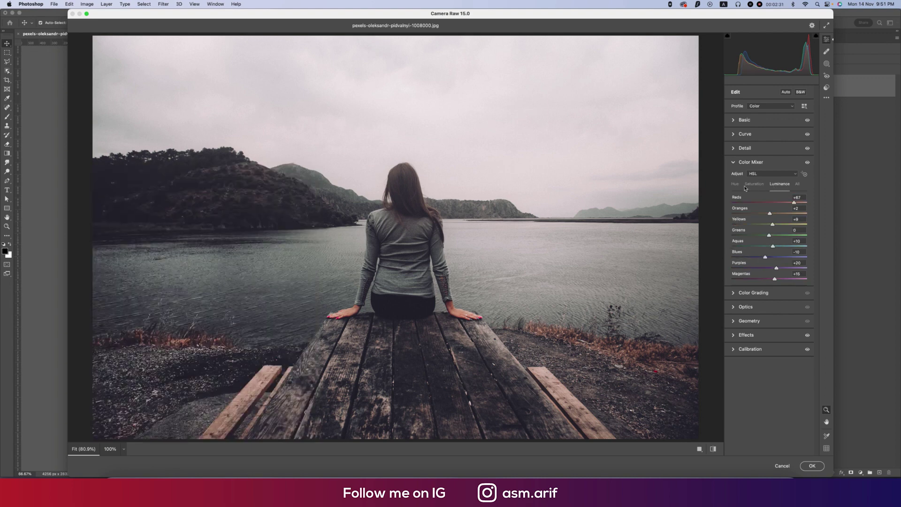
click(736, 184)
click(754, 184)
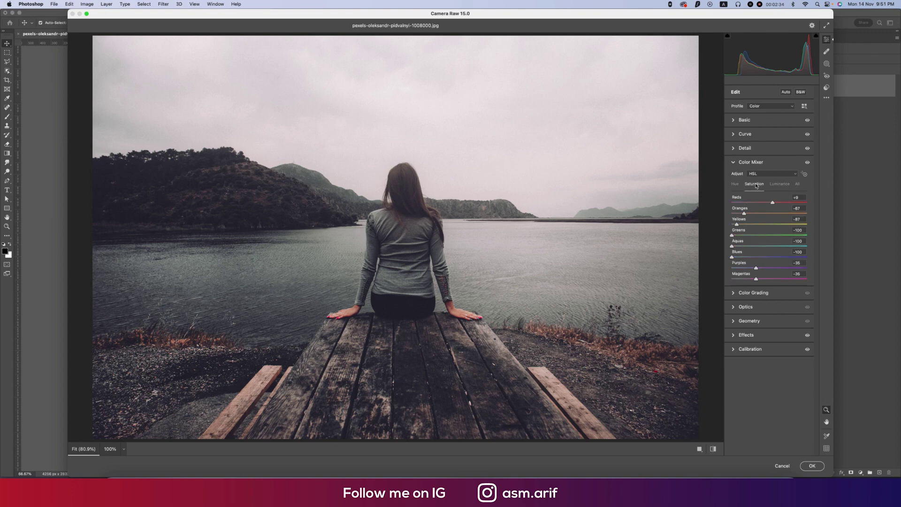
click(780, 184)
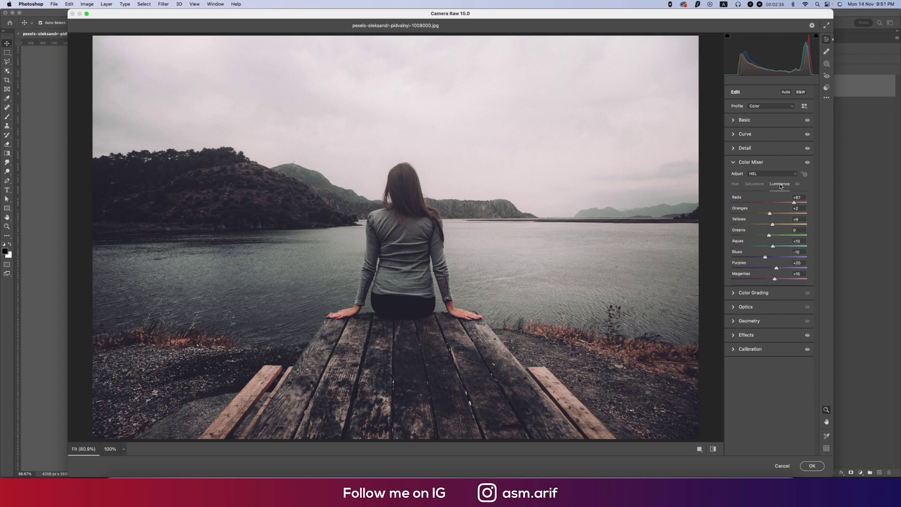
click(737, 185)
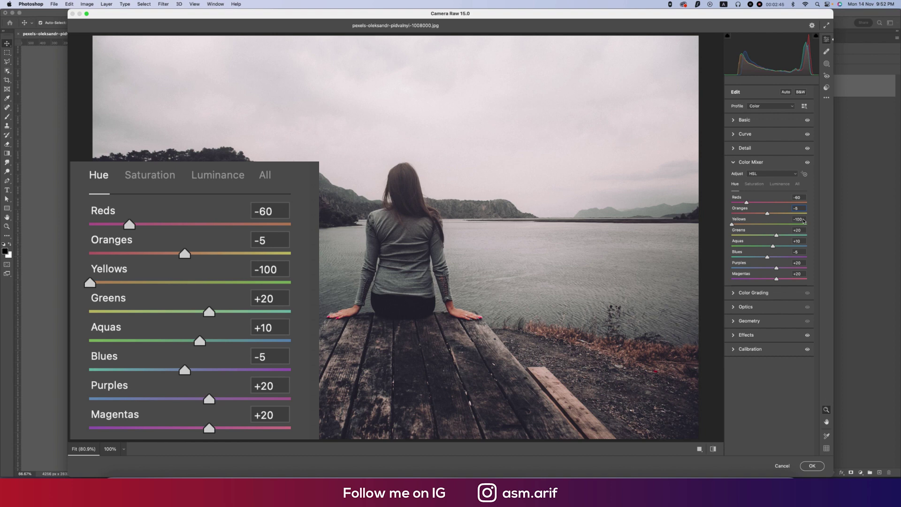
Check the Blues and Purples hues and the Reds, Oranges, Yellows, Aquas and Purples saturation, ending on Luminance.
click(802, 252)
click(804, 264)
click(754, 184)
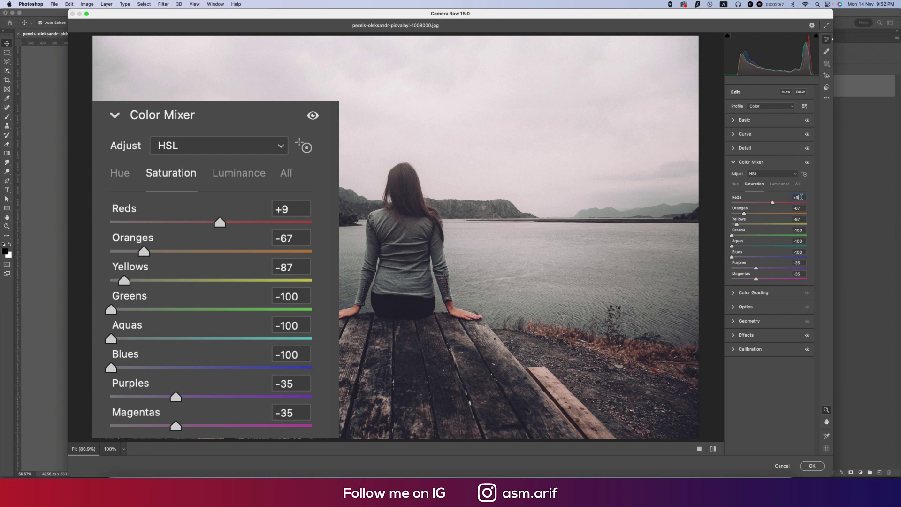
click(802, 197)
click(803, 209)
click(804, 219)
click(804, 241)
click(802, 264)
click(779, 183)
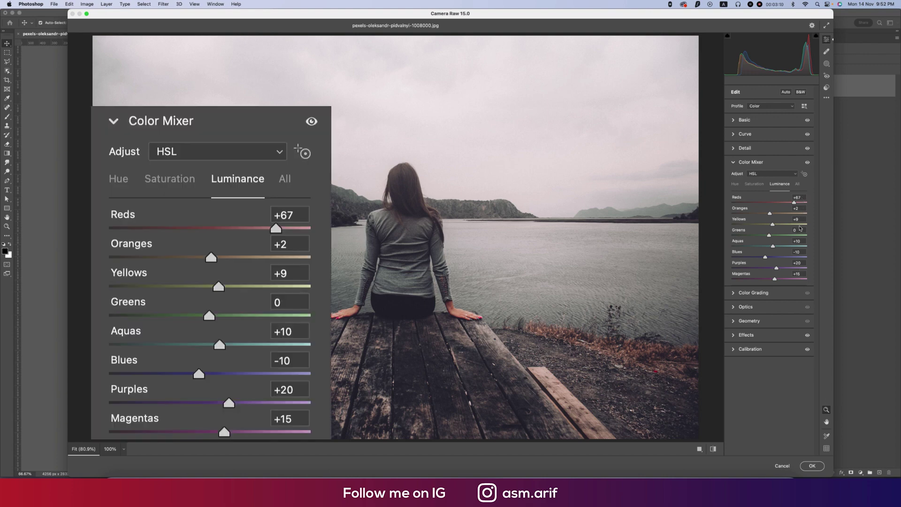
Set the Effects Grain amount to 10, checking the grain at 100% zoom.
click(734, 163)
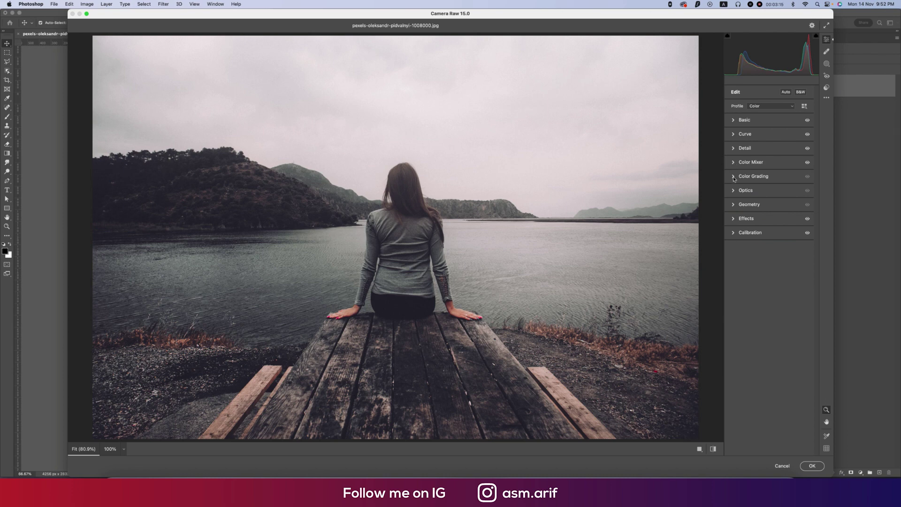
click(734, 176)
click(733, 177)
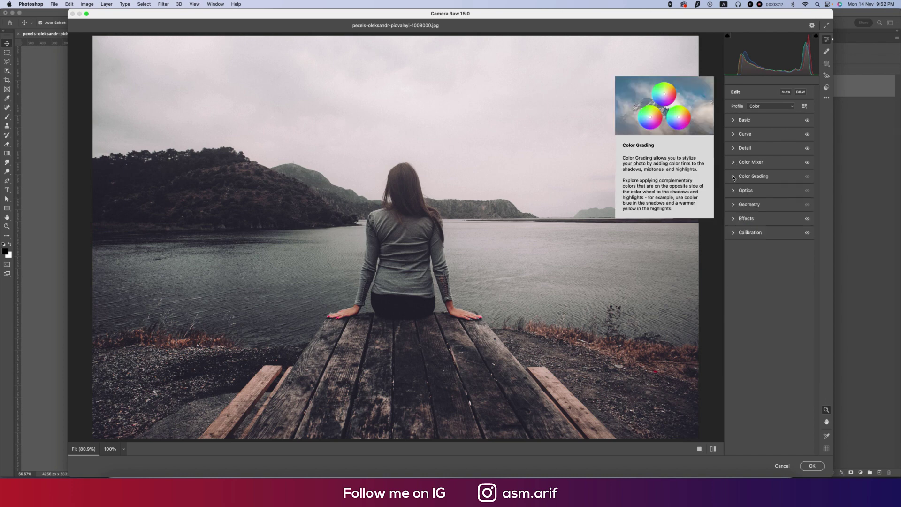
click(734, 190)
click(734, 190)
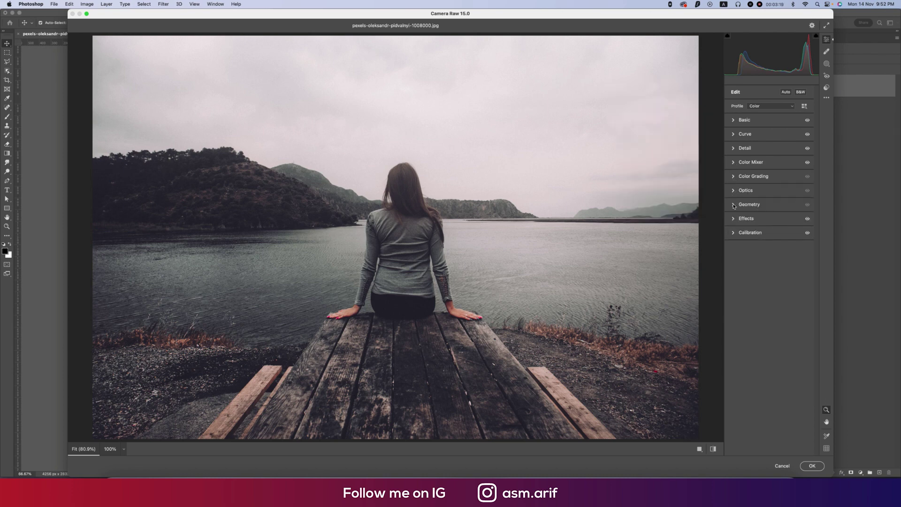
click(734, 220)
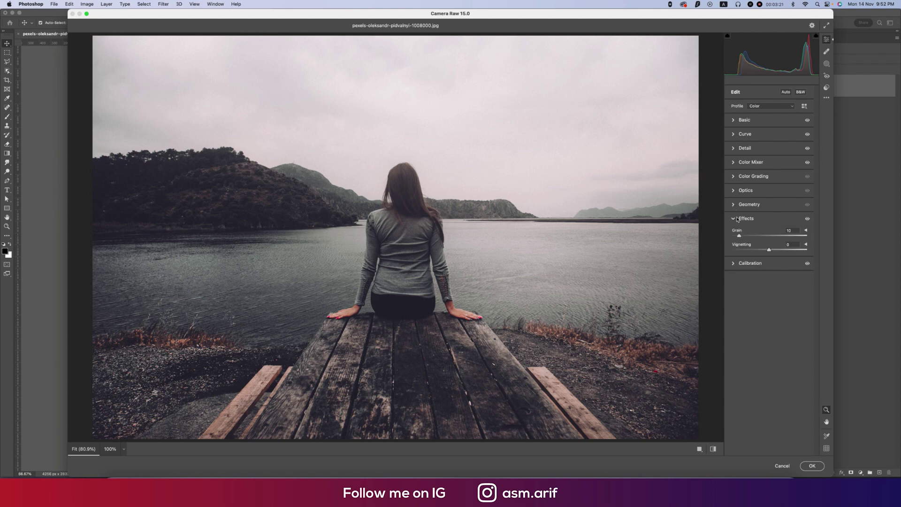
click(789, 231)
click(491, 289)
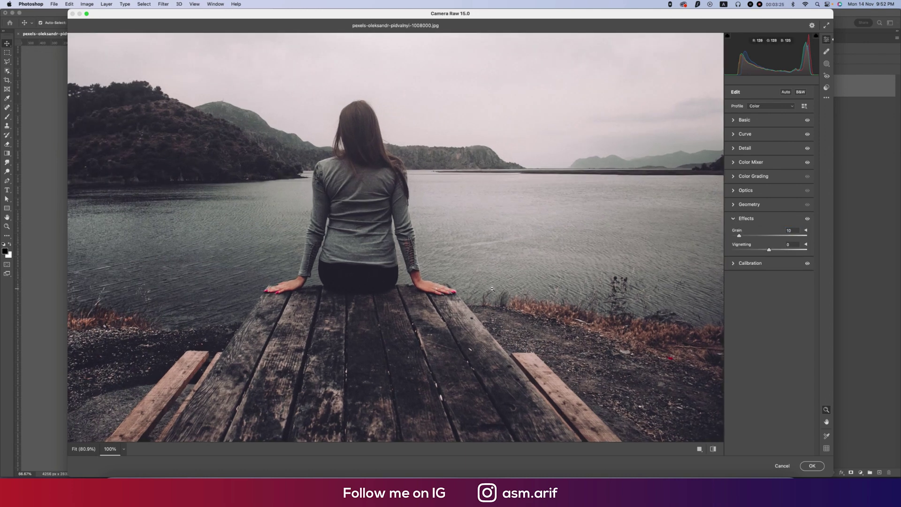
click(534, 290)
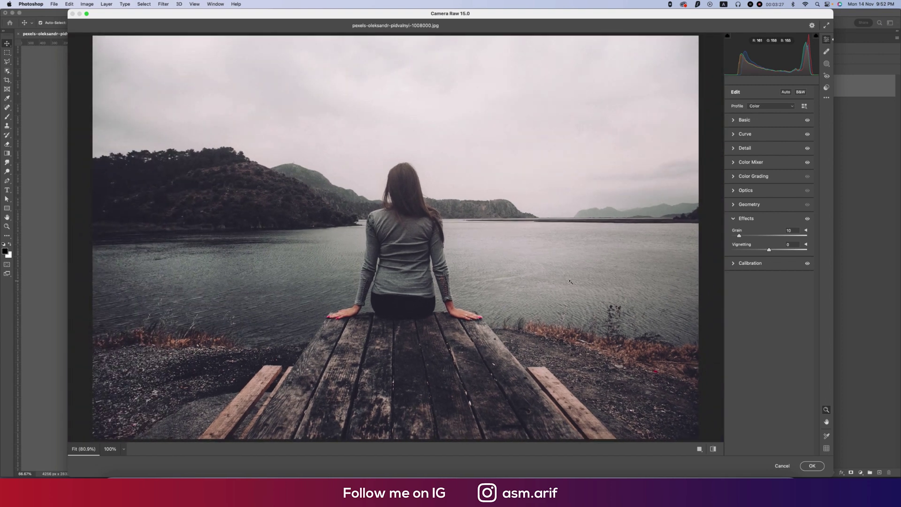
Adjust the Calibration Green and Blue Primary values and apply the Camera Raw grade.
click(735, 264)
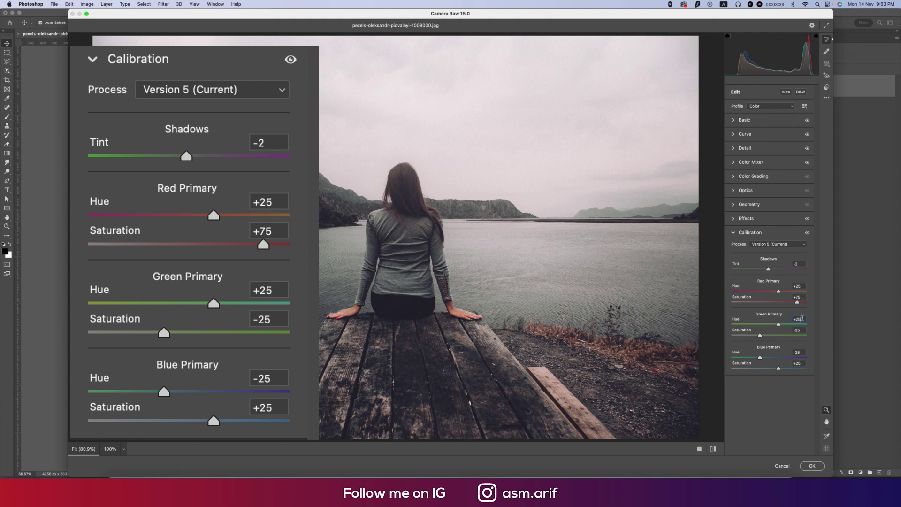
click(802, 318)
click(802, 352)
click(804, 363)
click(812, 466)
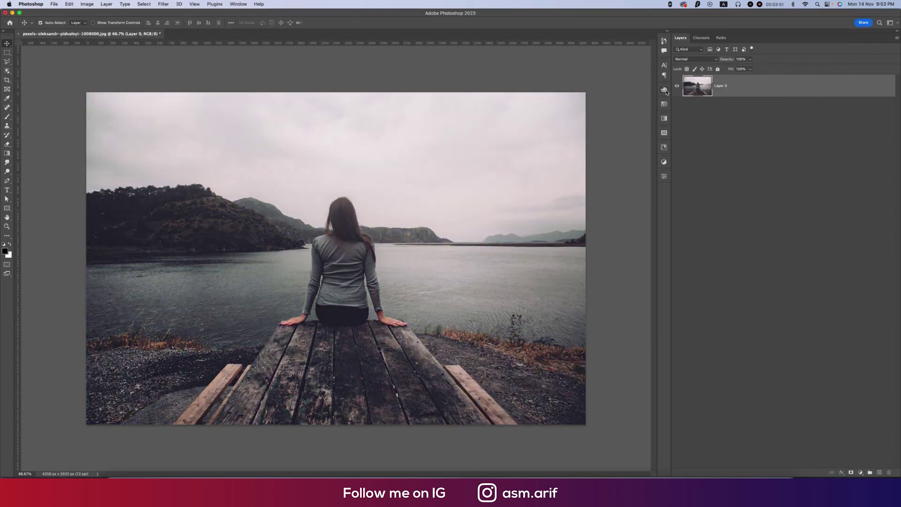
Open the rooftop city photo pexels-oziel-gomez-1755385.jpg.
click(56, 5)
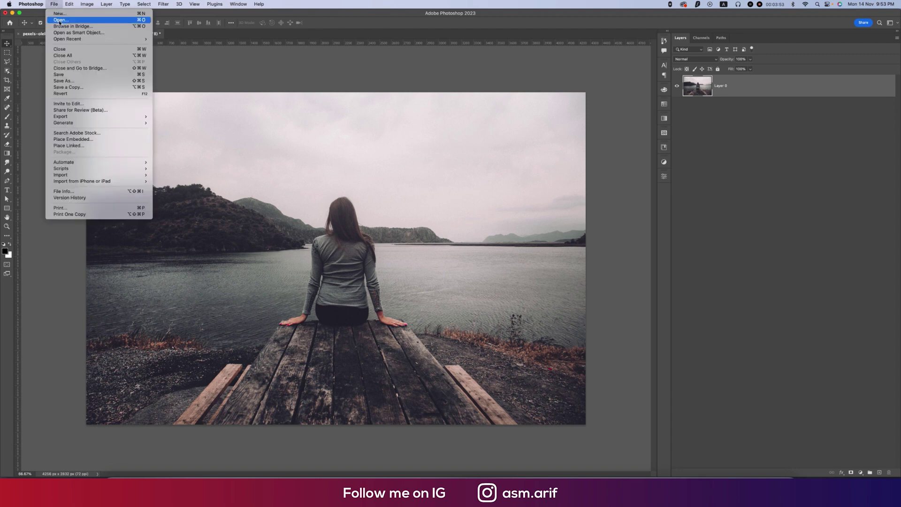
click(59, 20)
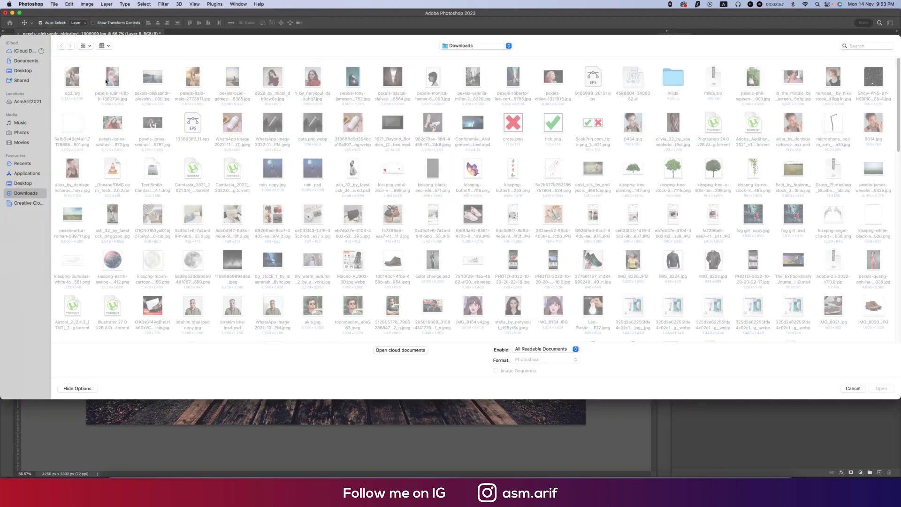
double_click(232, 77)
Turn the Background into Layer 0 and convert it to a smart object.
right_click(838, 94)
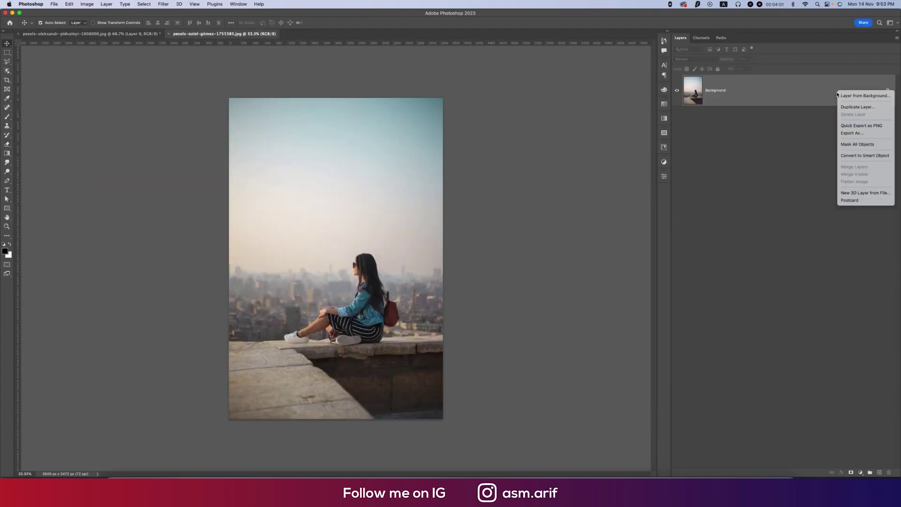
click(887, 90)
click(887, 90)
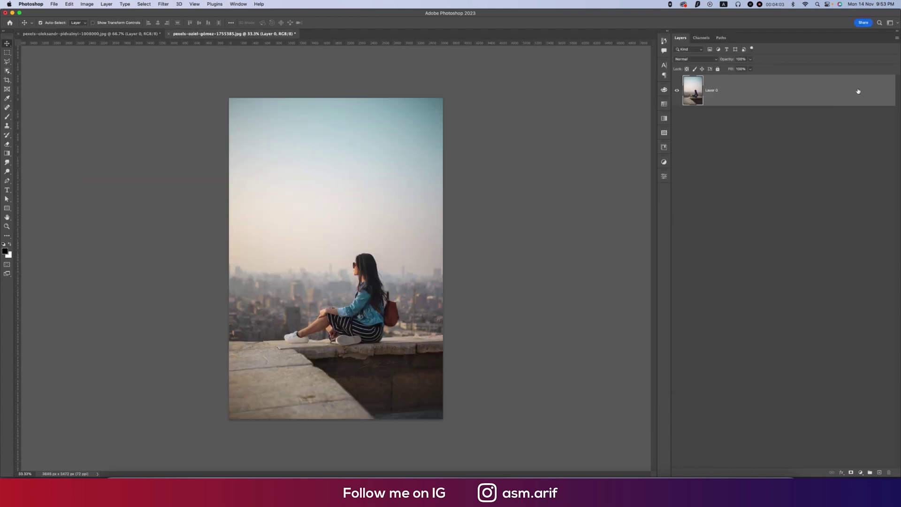
right_click(858, 91)
click(798, 207)
click(162, 7)
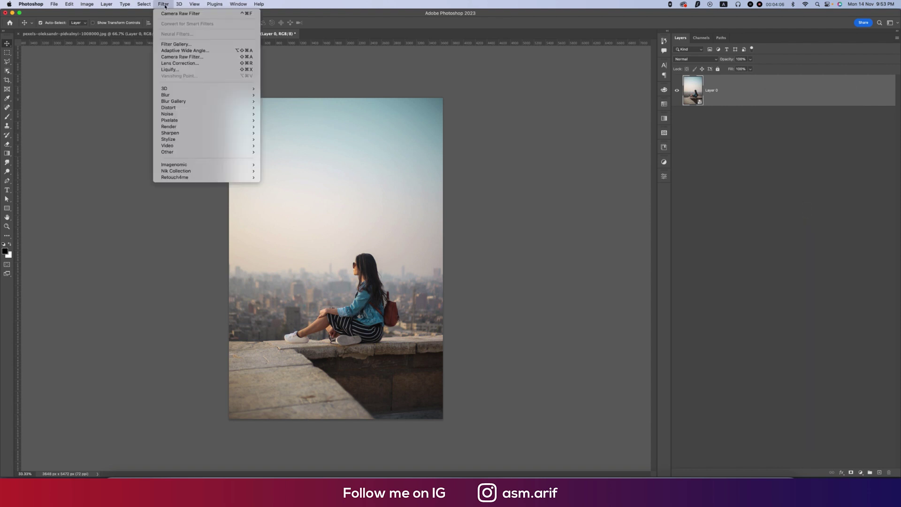
Apply the saved dark cinematic settings as a Camera Raw smart filter on the rooftop Layer 0.
click(168, 57)
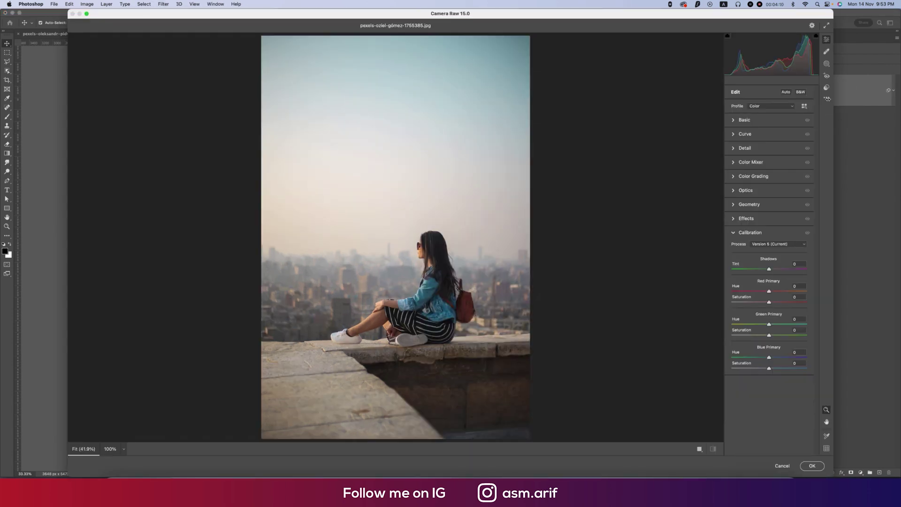
click(826, 98)
click(797, 160)
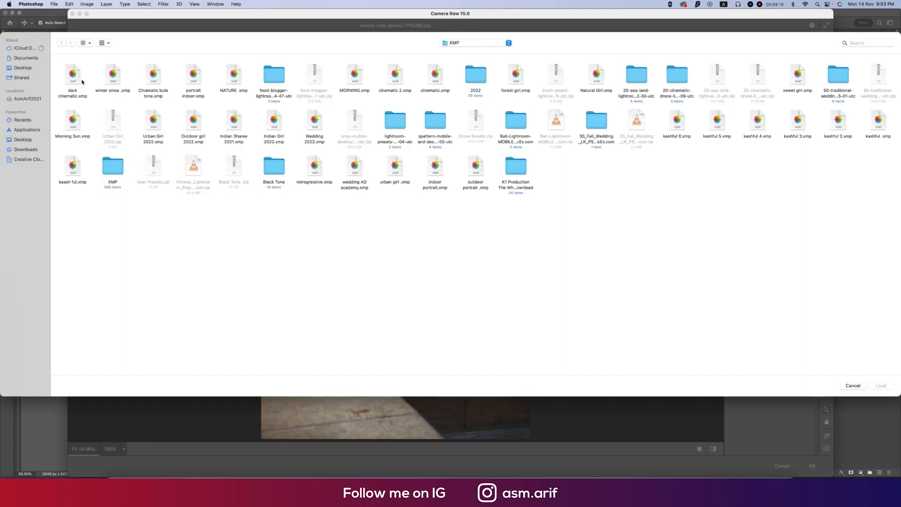
double_click(74, 81)
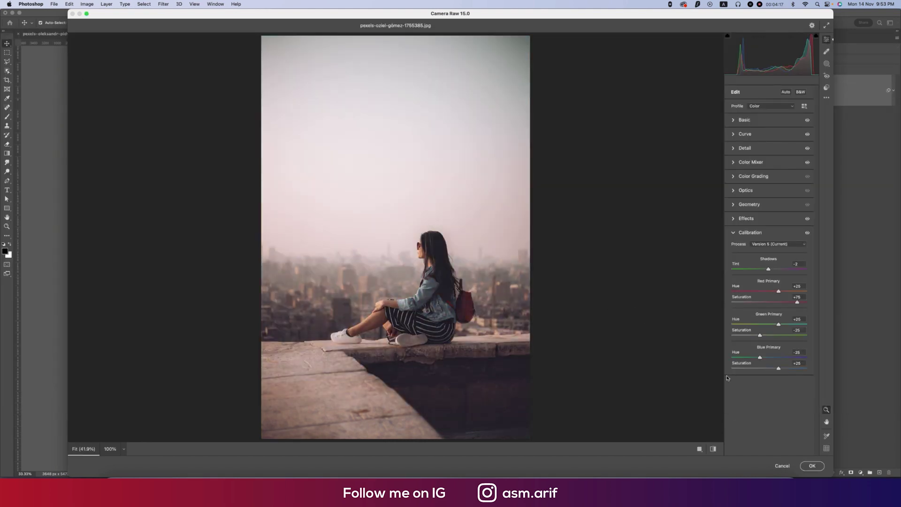
click(812, 466)
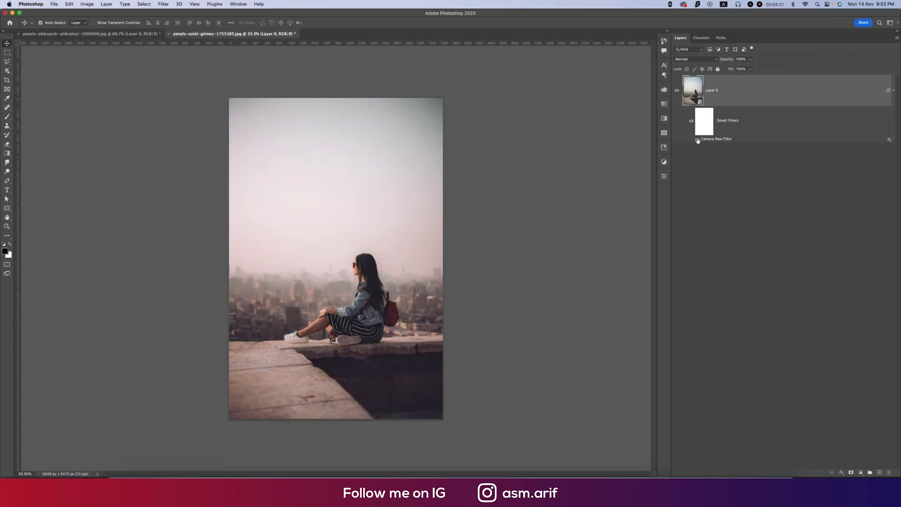
click(698, 140)
click(698, 140)
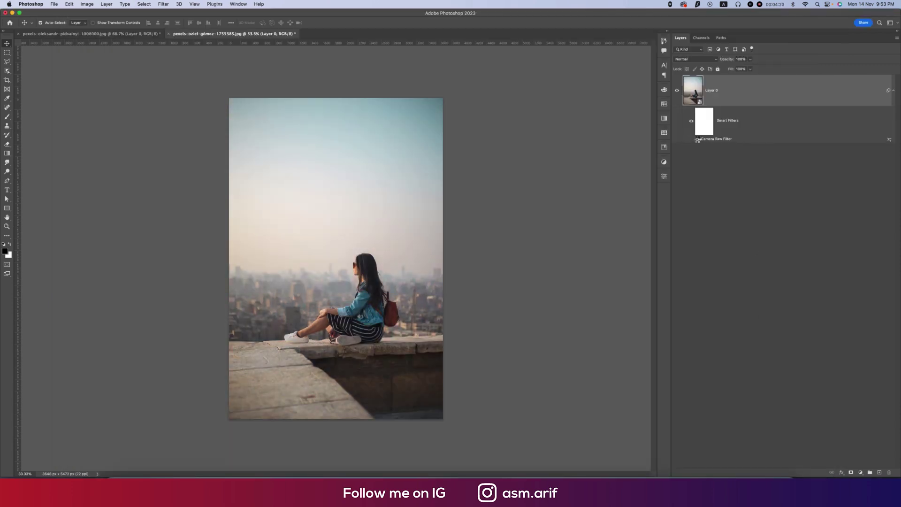